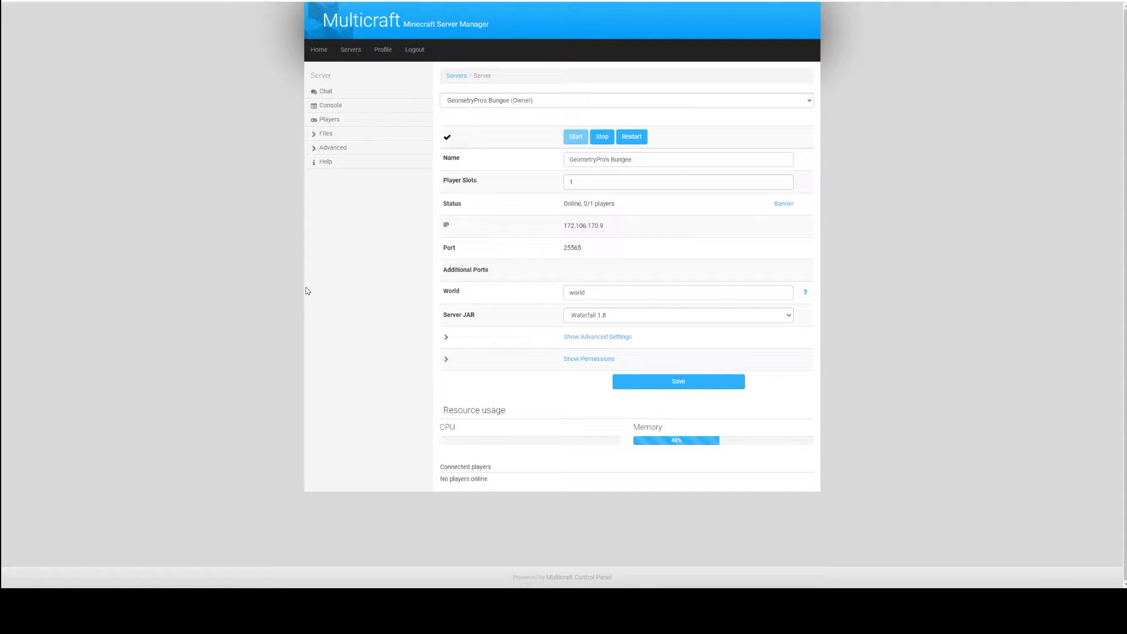
- Examine the server selector, player slots and name fields on the server page
{"action": "left_click", "coordinate": [479, 106]}
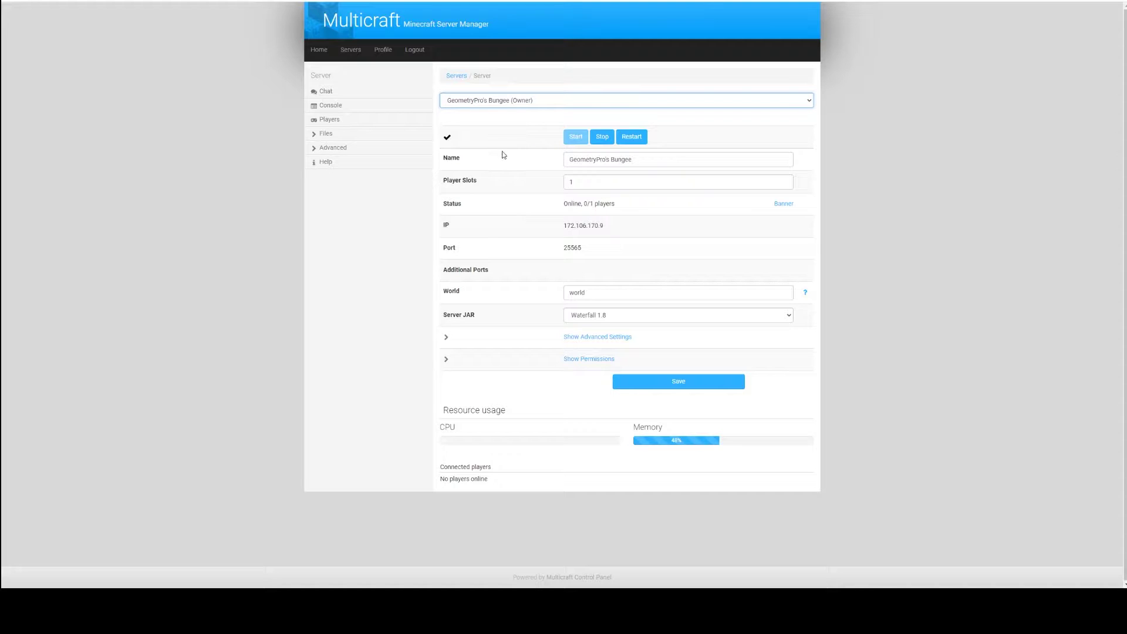
{"action": "left_click", "coordinate": [458, 185]}
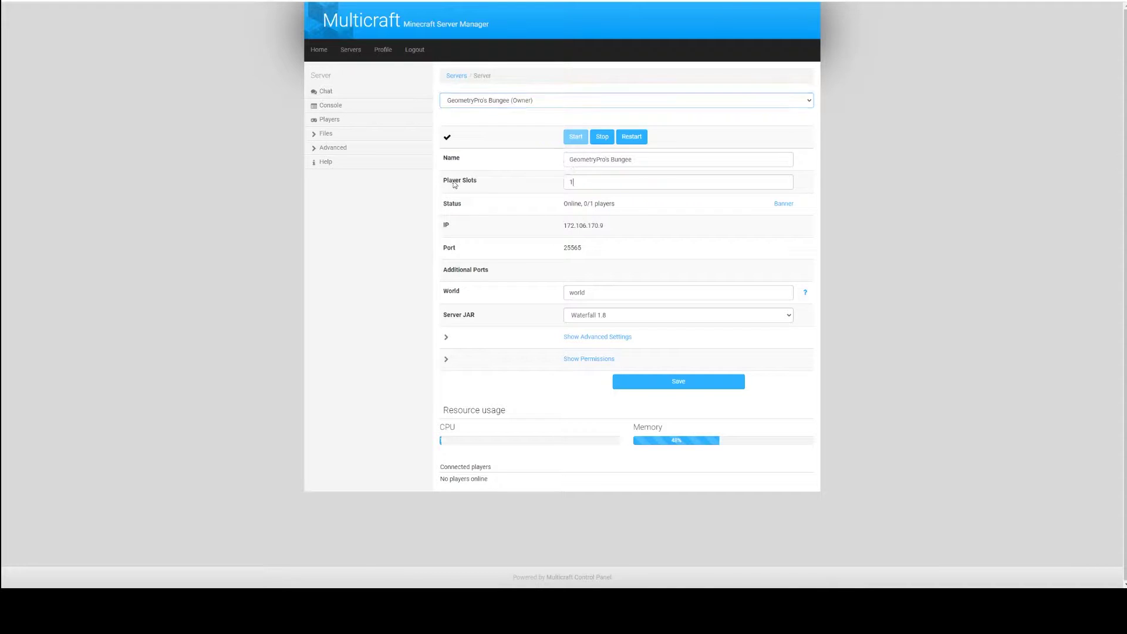
{"action": "left_click", "coordinate": [474, 151]}
{"action": "left_click_drag", "start_coordinate": [443, 158], "coordinate": [460, 161]}
{"action": "left_click", "coordinate": [491, 160]}
{"action": "left_click_drag", "start_coordinate": [569, 160], "coordinate": [634, 160]}
{"action": "left_click", "coordinate": [636, 159]}
{"action": "left_click", "coordinate": [617, 107]}
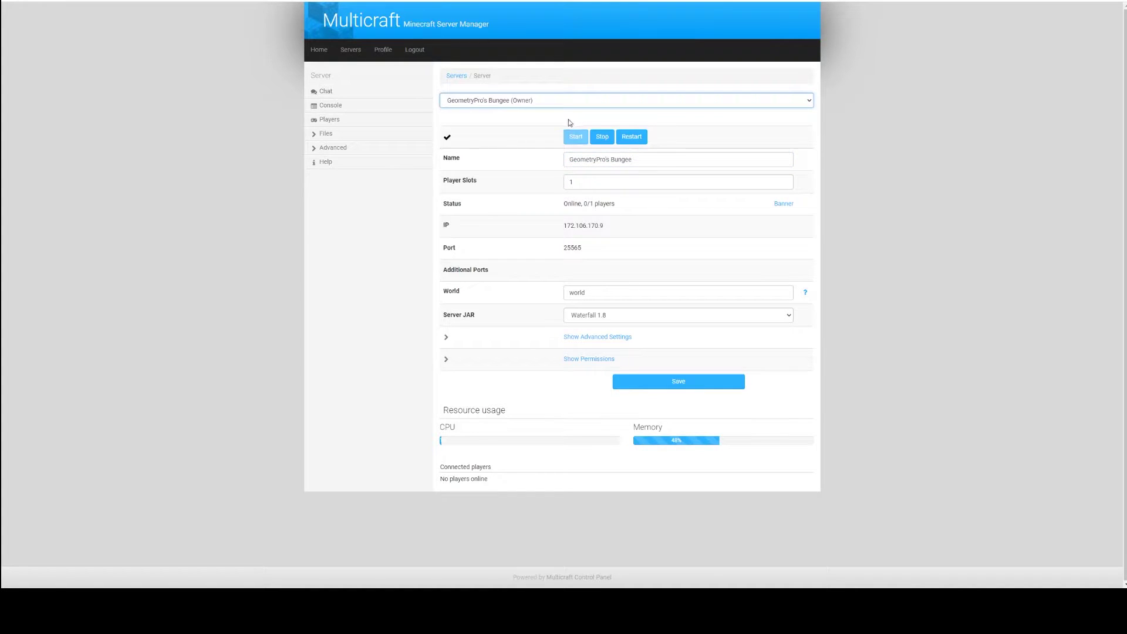
{"action": "left_click", "coordinate": [493, 111]}
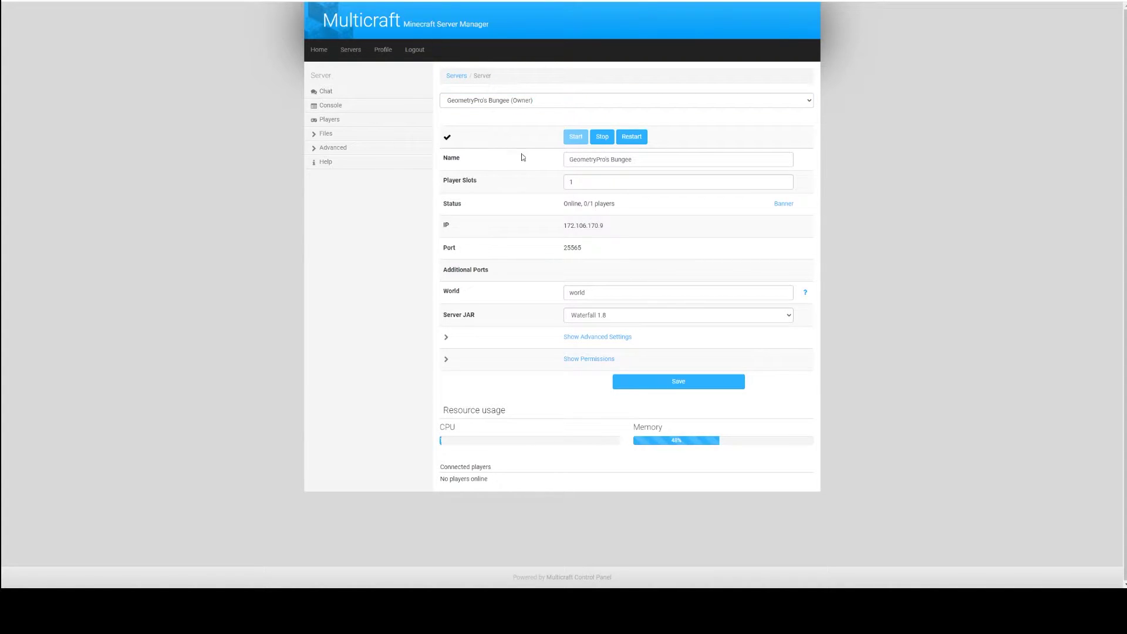
- Try Factions as the server name and restore it to GeometryPro's Bungee
{"action": "left_click_drag", "start_coordinate": [637, 159], "coordinate": [397, 151]}
{"action": "type", "text": "Factions"}
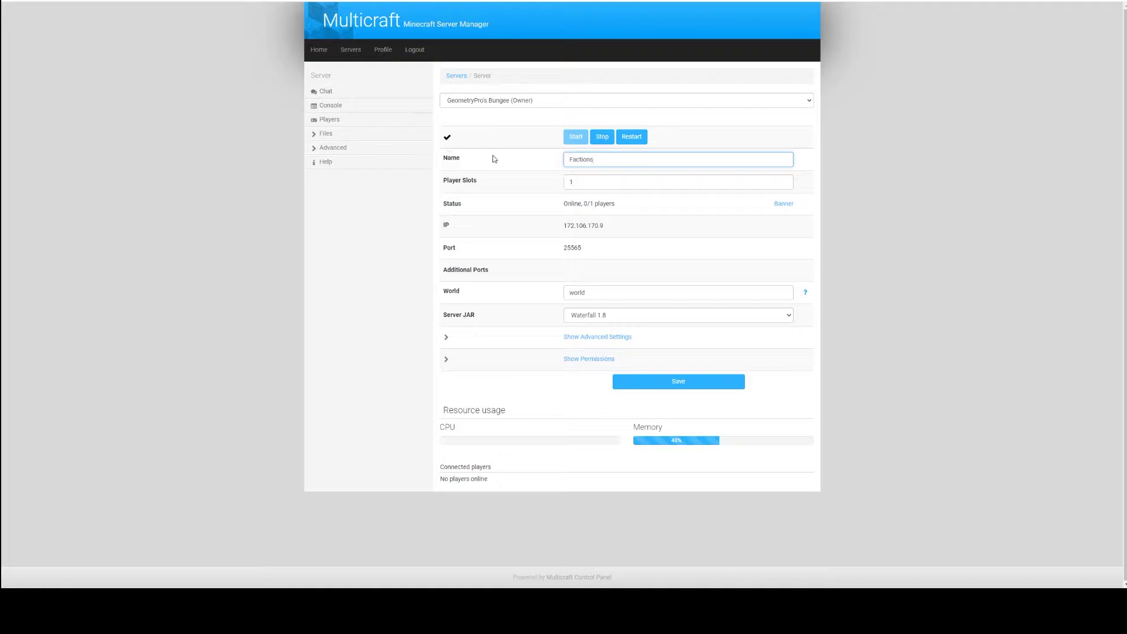
{"action": "left_click_drag", "start_coordinate": [589, 160], "coordinate": [598, 160]}
{"action": "key", "text": "ctrl+a"}
{"action": "type", "text": "GeometryPro's Bungee"}
{"action": "left_click", "coordinate": [552, 147]}
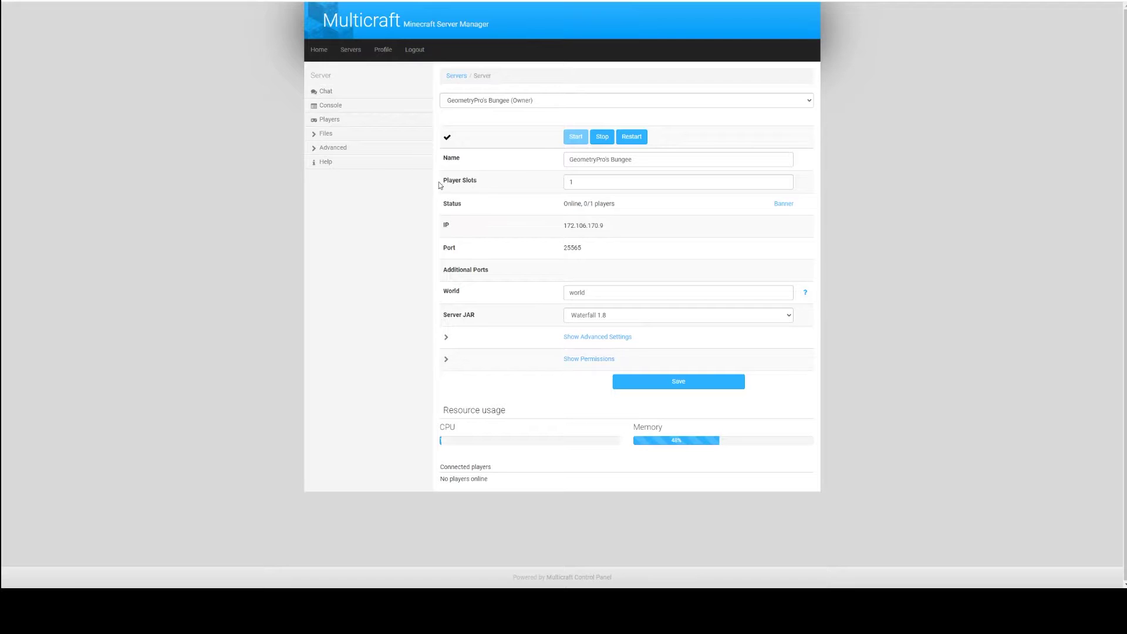
- Review the Player Slots row and the list of available servers
{"action": "left_click", "coordinate": [472, 102]}
{"action": "left_click", "coordinate": [450, 203]}
{"action": "left_click_drag", "start_coordinate": [447, 181], "coordinate": [480, 185]}
{"action": "left_click", "coordinate": [479, 184]}
{"action": "left_click", "coordinate": [510, 103]}
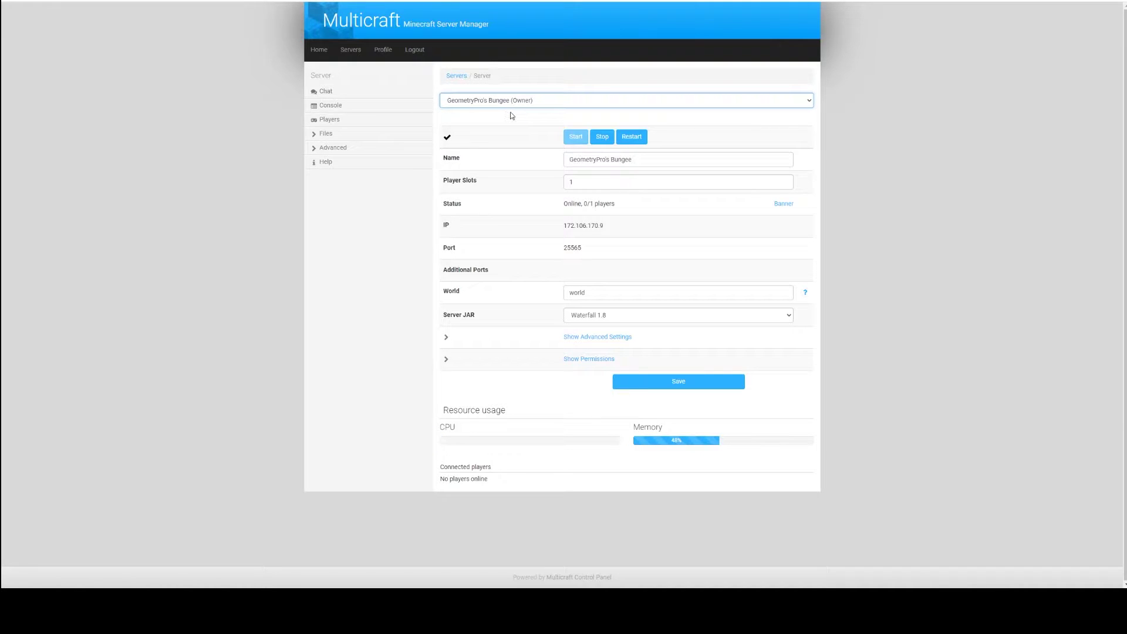
- Clear the server's player slots value and re-enter 1
{"action": "left_click", "coordinate": [573, 178]}
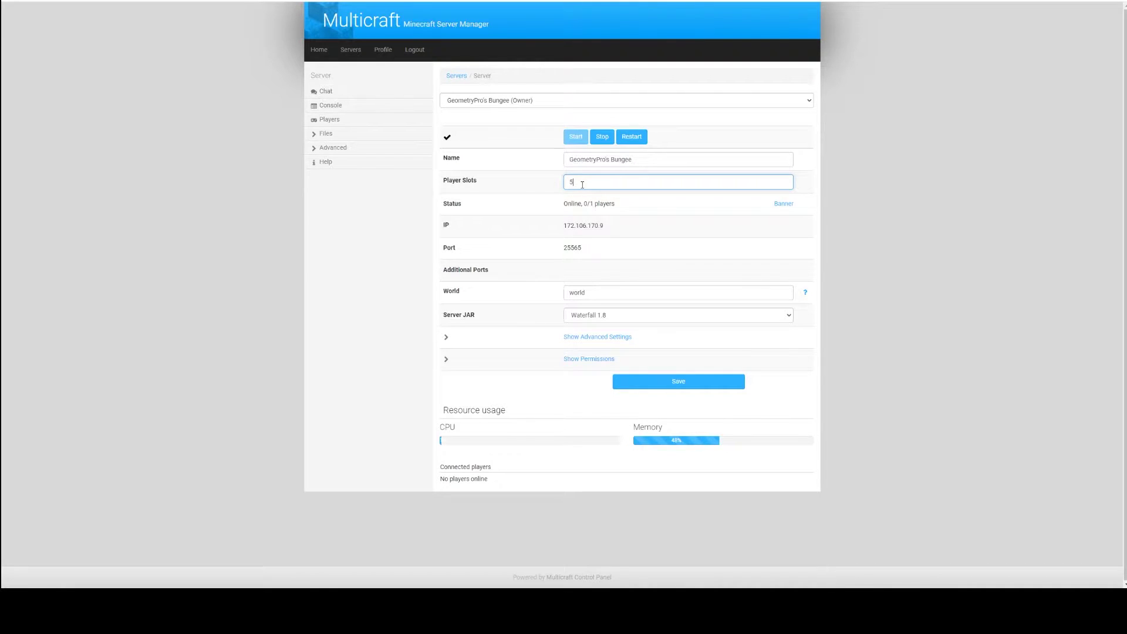
{"action": "key", "text": "BackSpace"}
{"action": "type", "text": "1"}
{"action": "left_click", "coordinate": [512, 192]}
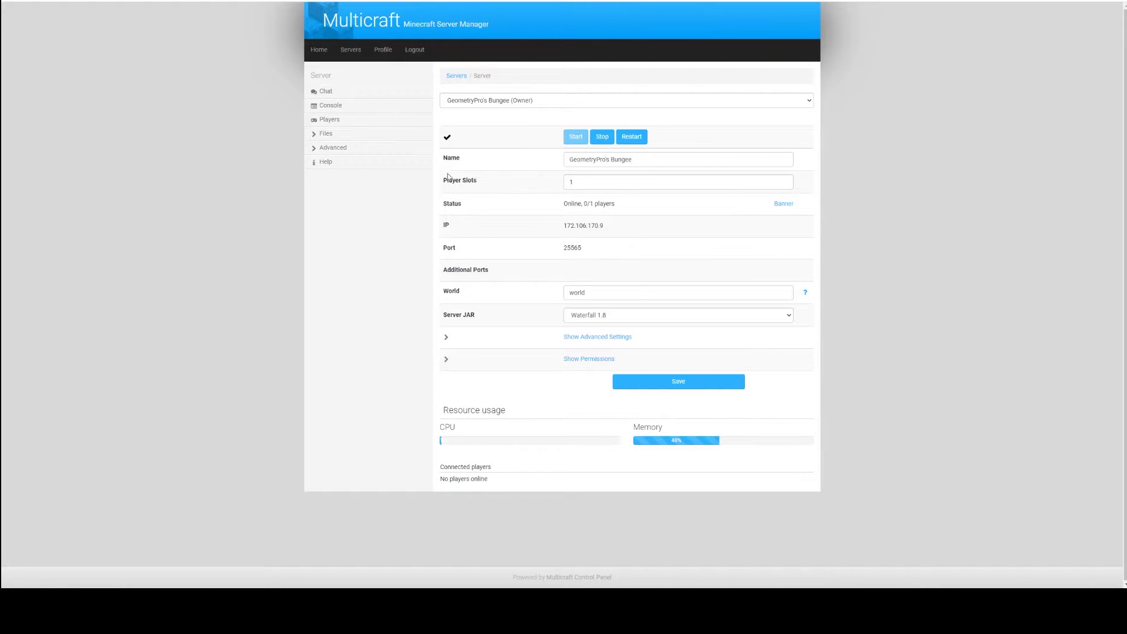
{"action": "left_click_drag", "start_coordinate": [440, 183], "coordinate": [497, 175]}
{"action": "left_click", "coordinate": [503, 179]}
{"action": "left_click", "coordinate": [482, 108]}
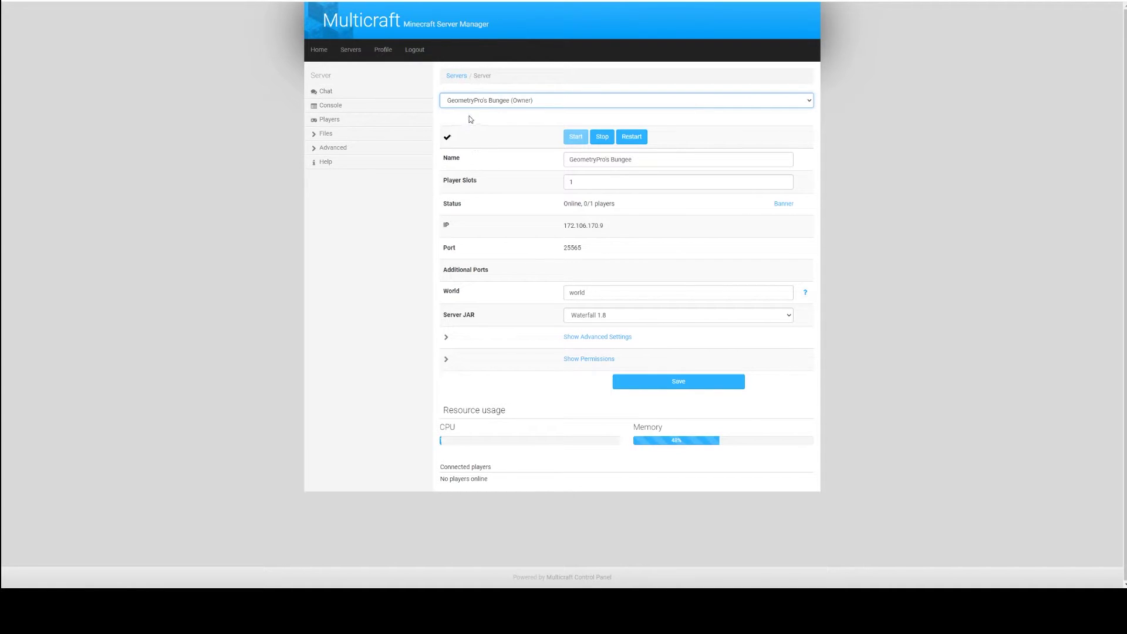
{"action": "left_click", "coordinate": [501, 208]}
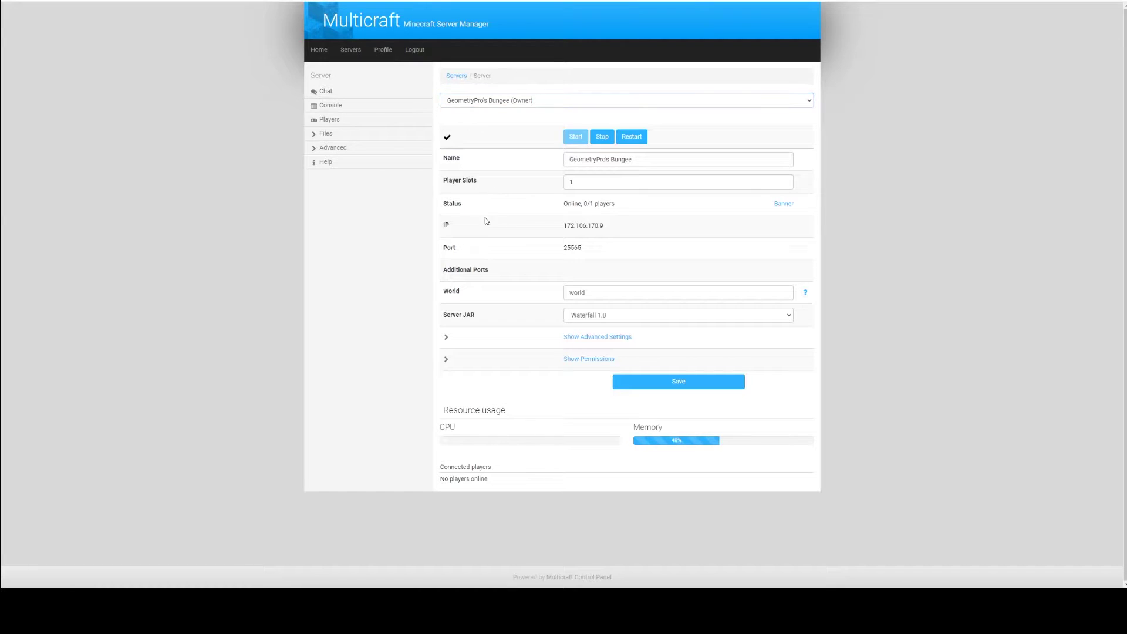
- Review the server's IP, port, additional ports and world rows
{"action": "left_click_drag", "start_coordinate": [447, 225], "coordinate": [621, 257]}
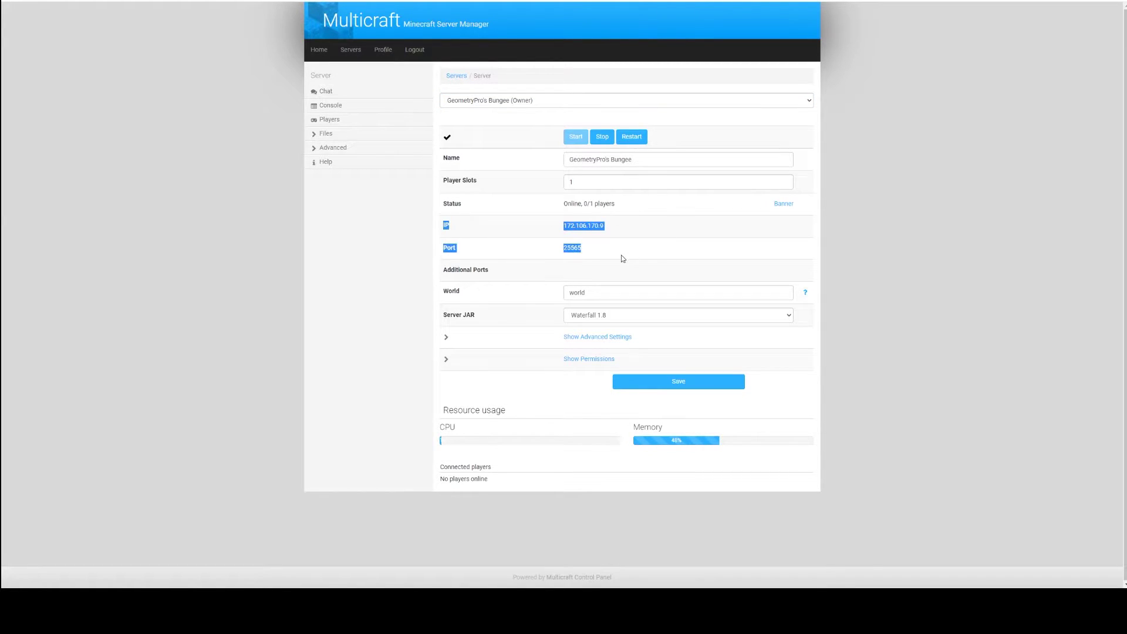
{"action": "left_click", "coordinate": [622, 257]}
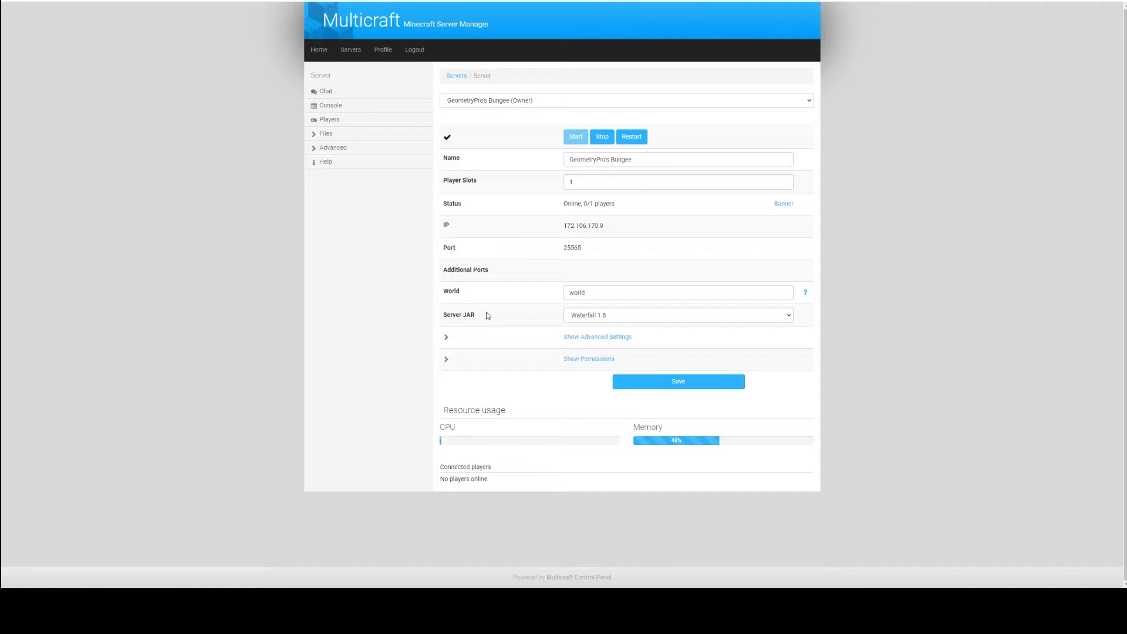
{"action": "left_click_drag", "start_coordinate": [564, 226], "coordinate": [602, 249]}
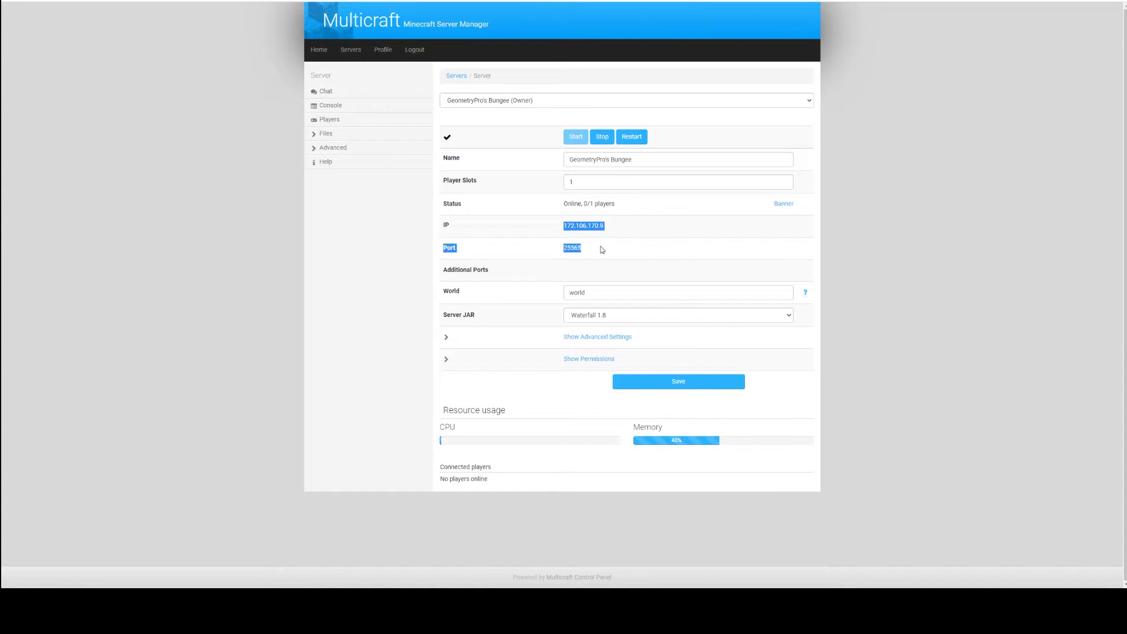
{"action": "left_click", "coordinate": [602, 249]}
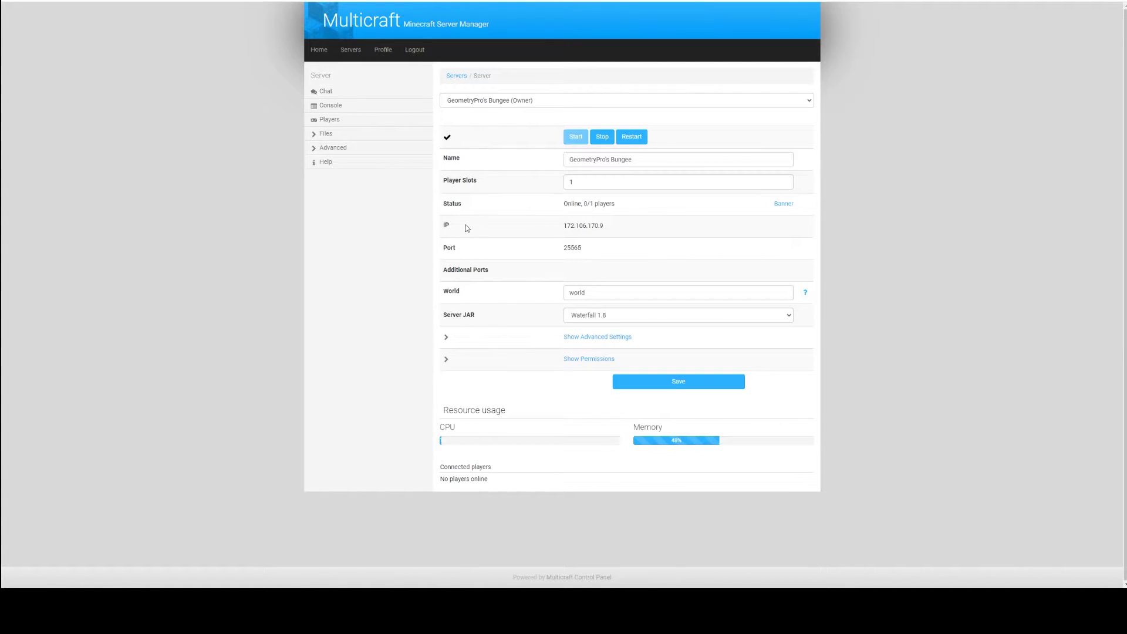
{"action": "left_click_drag", "start_coordinate": [443, 226], "coordinate": [609, 247]}
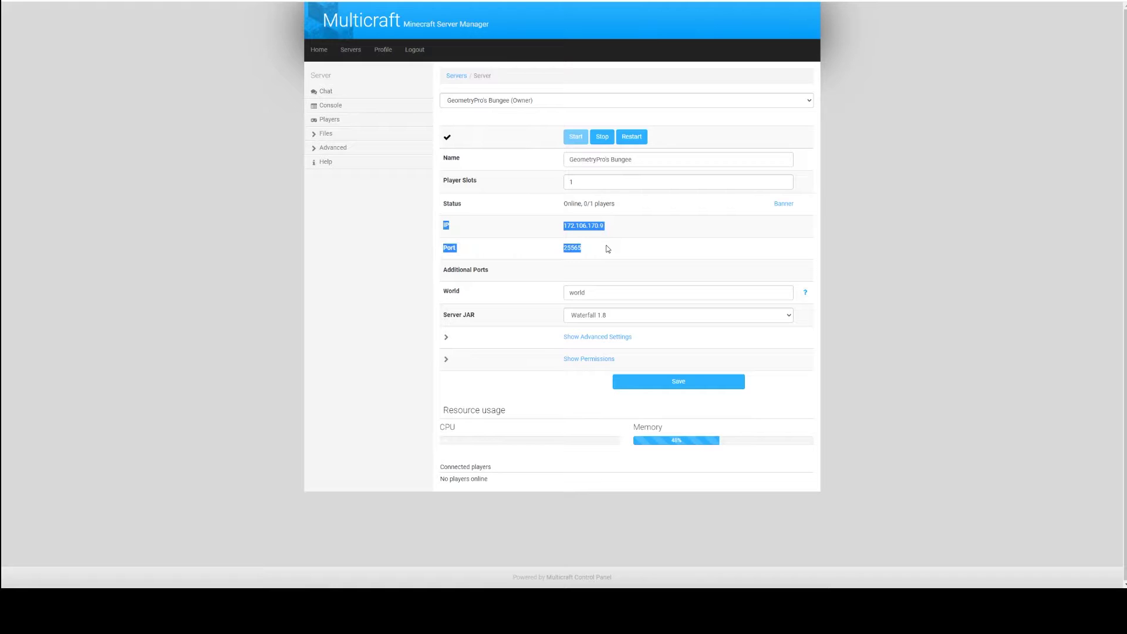
{"action": "left_click", "coordinate": [608, 248]}
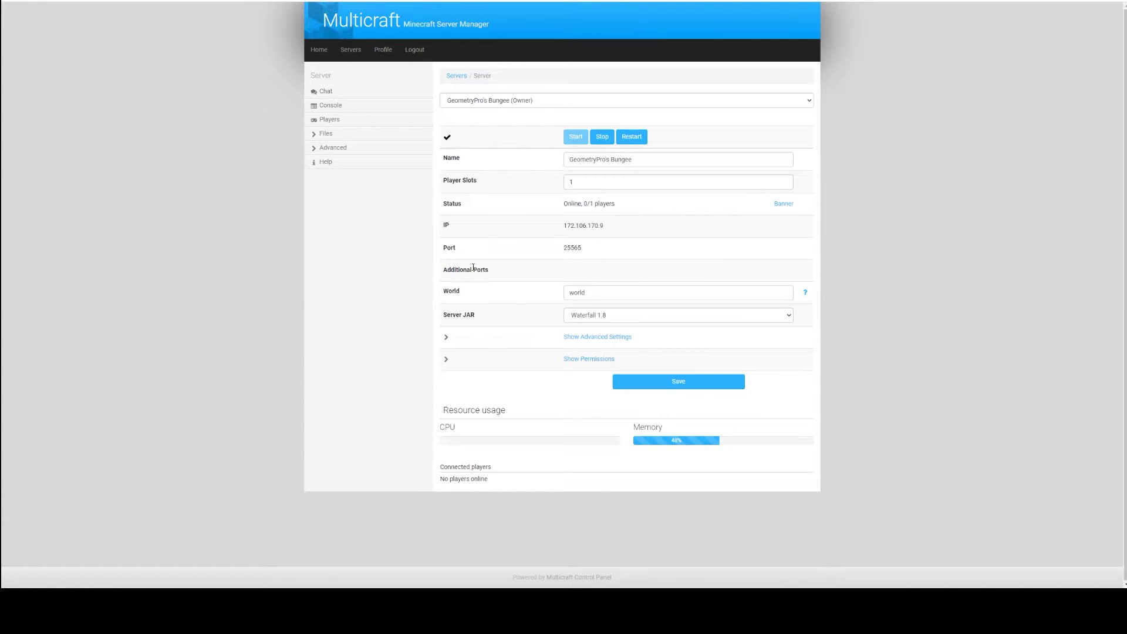
{"action": "left_click_drag", "start_coordinate": [442, 272], "coordinate": [492, 272]}
{"action": "left_click", "coordinate": [491, 270]}
{"action": "left_click_drag", "start_coordinate": [444, 292], "coordinate": [525, 295]}
{"action": "left_click", "coordinate": [542, 283]}
{"action": "left_click_drag", "start_coordinate": [564, 248], "coordinate": [590, 249]}
{"action": "left_click", "coordinate": [590, 250]}
{"action": "left_click_drag", "start_coordinate": [561, 226], "coordinate": [614, 227]}
{"action": "left_click", "coordinate": [613, 228]}
{"action": "left_click_drag", "start_coordinate": [564, 228], "coordinate": [577, 247]}
{"action": "left_click", "coordinate": [588, 251]}
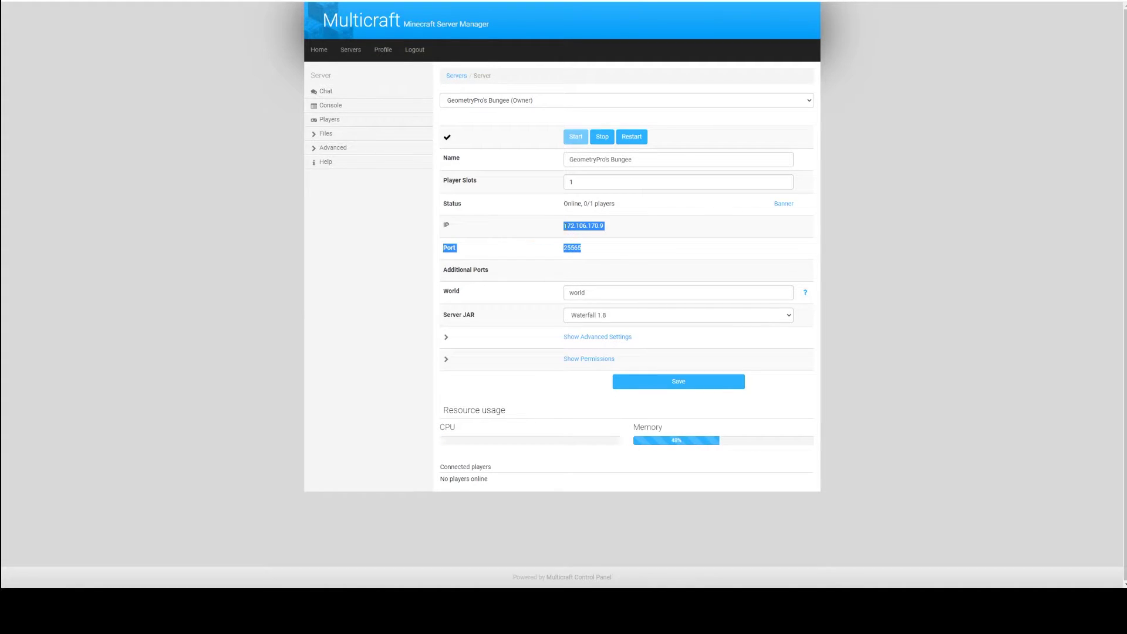
{"action": "left_click", "coordinate": [566, 227]}
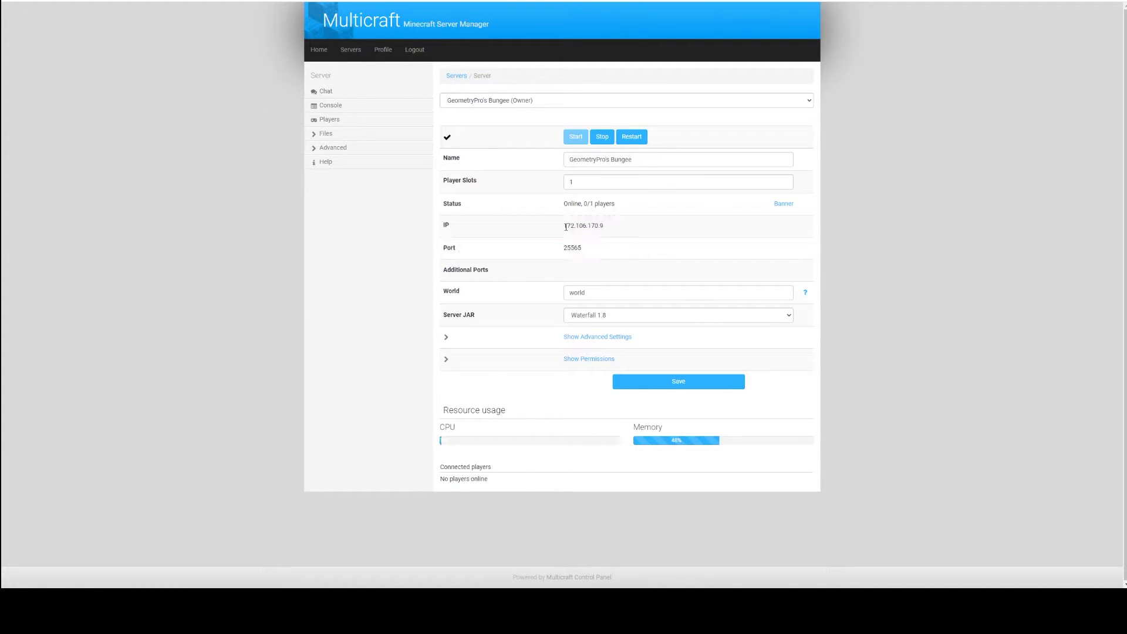
{"action": "double_click", "coordinate": [566, 227]}
{"action": "left_click", "coordinate": [566, 227]}
- Replace the world name with random text and restore it to world
{"action": "left_click", "coordinate": [715, 289]}
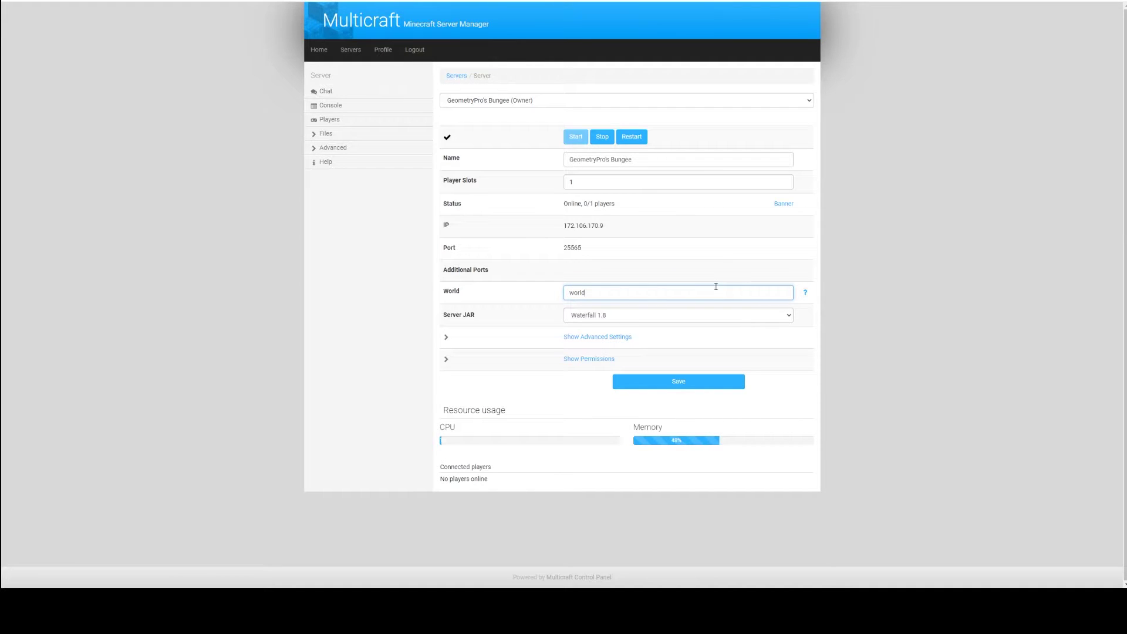
{"action": "key", "text": "ctrl+a"}
{"action": "key", "text": "BackSpace"}
{"action": "type", "text": "jsdafl;kidsfhnlkahf"}
{"action": "key", "text": "ctrl+a"}
{"action": "key", "text": "BackSpace"}
{"action": "type", "text": "world"}
{"action": "left_click", "coordinate": [657, 274]}
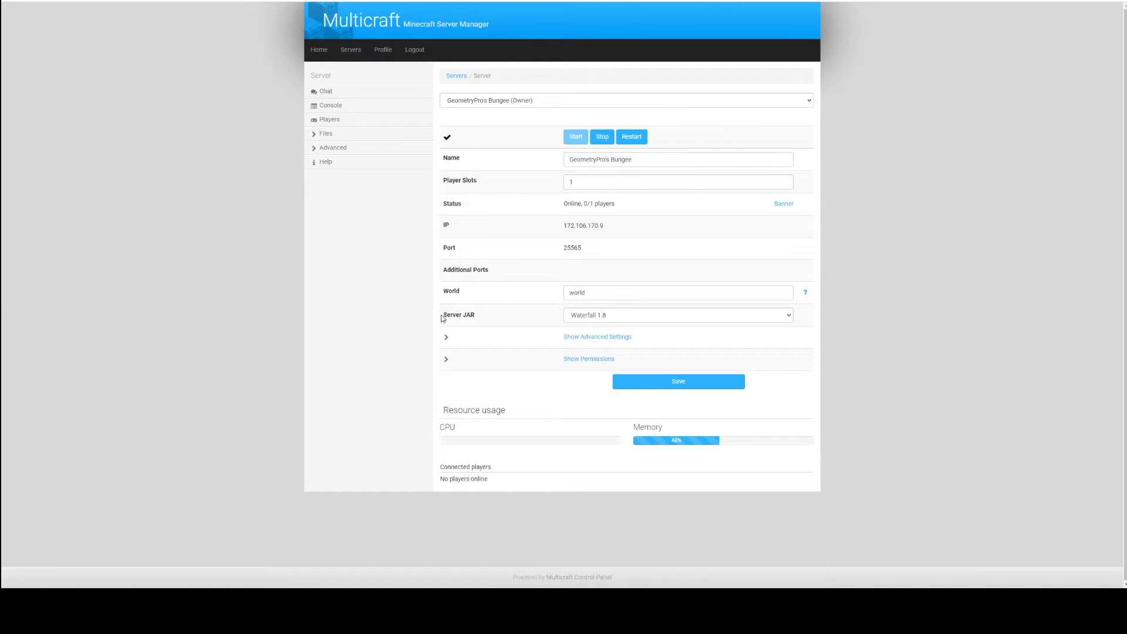
- Review the server JAR choice and the expanded advanced settings, including memory, JAR location and unauthorized kick delay
{"action": "left_click", "coordinate": [614, 316]}
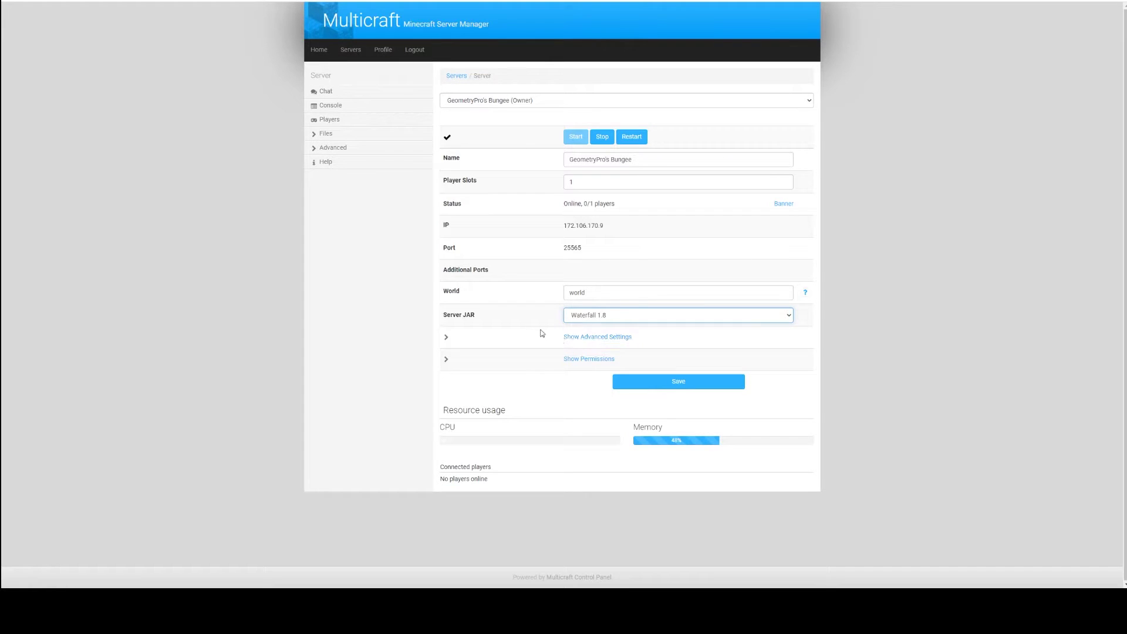
{"action": "left_click", "coordinate": [581, 341]}
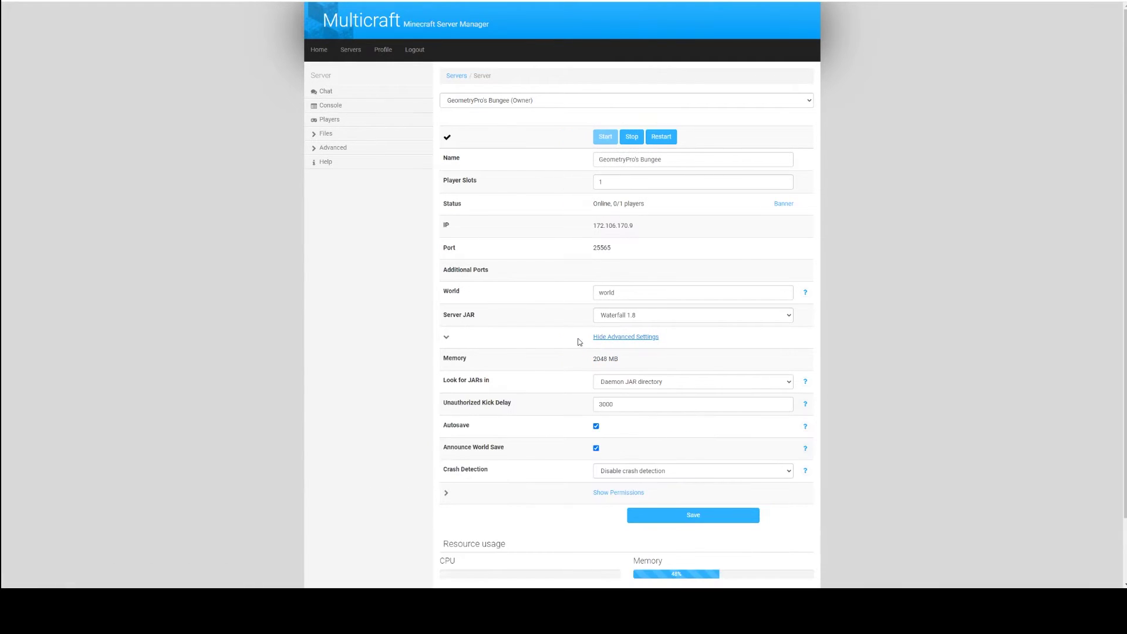
{"action": "scroll", "coordinate": [504, 342], "scroll_direction": "down", "scroll_amount": 1}
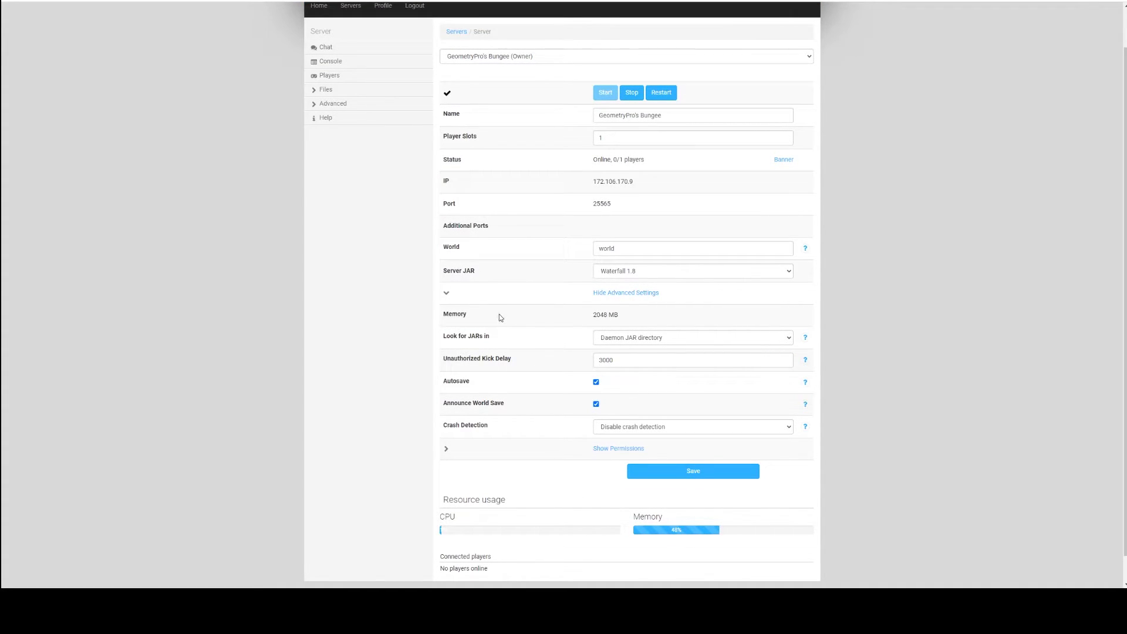
{"action": "left_click_drag", "start_coordinate": [442, 314], "coordinate": [631, 323]}
{"action": "left_click", "coordinate": [610, 319]}
{"action": "mouse_move", "coordinate": [807, 345]}
{"action": "left_click_drag", "start_coordinate": [443, 358], "coordinate": [515, 361]}
{"action": "left_click", "coordinate": [516, 361]}
{"action": "mouse_move", "coordinate": [804, 365]}
{"action": "left_click", "coordinate": [455, 386]}
- Turn Autosave and Announce World Save off and re-enable both
{"action": "left_click", "coordinate": [597, 384]}
{"action": "left_click", "coordinate": [596, 404]}
{"action": "left_click", "coordinate": [596, 382]}
{"action": "left_click", "coordinate": [596, 382]}
{"action": "left_click", "coordinate": [596, 404]}
- Review the crash detection help and the permission settings, and collapse the advanced and permission sections
{"action": "mouse_move", "coordinate": [806, 428]}
{"action": "left_click", "coordinate": [616, 449]}
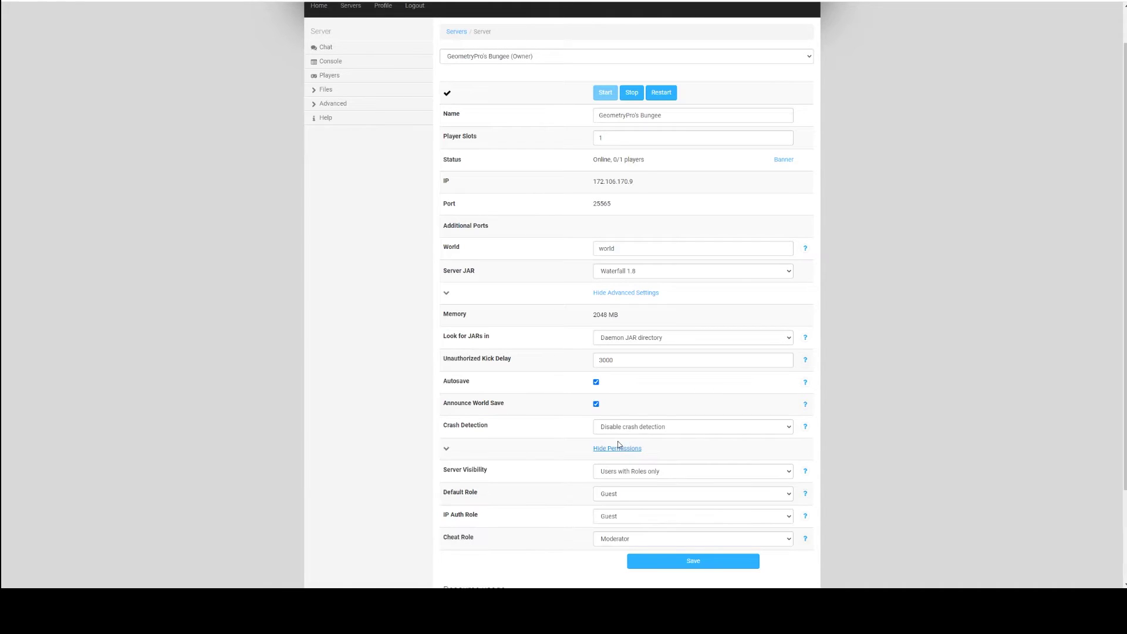
{"action": "scroll", "coordinate": [621, 445], "scroll_direction": "down", "scroll_amount": 1}
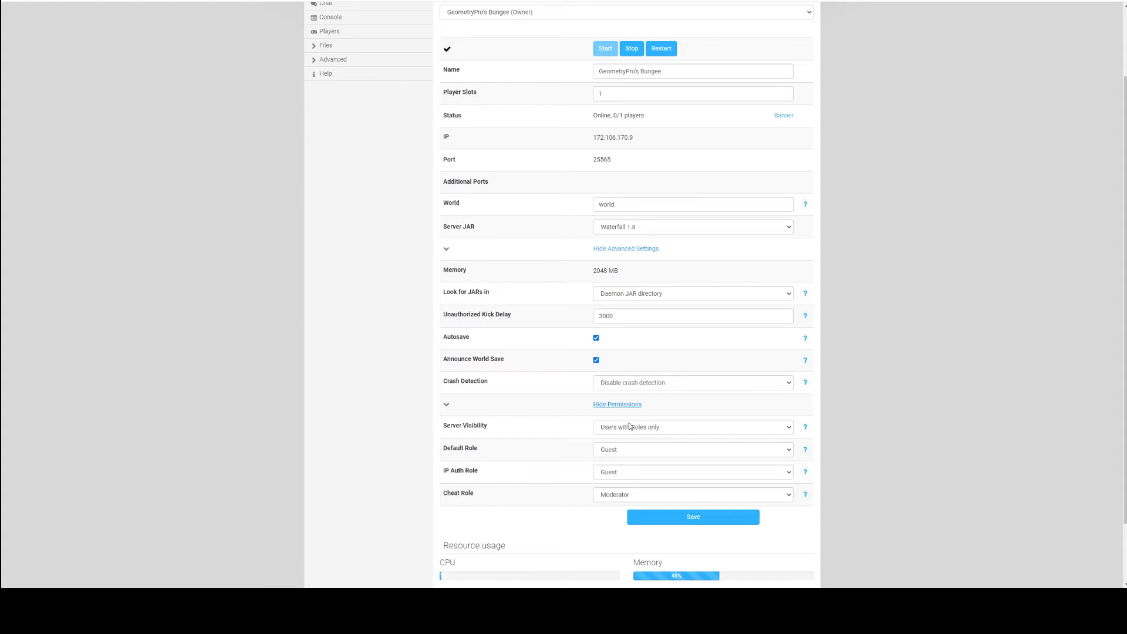
{"action": "left_click", "coordinate": [621, 248]}
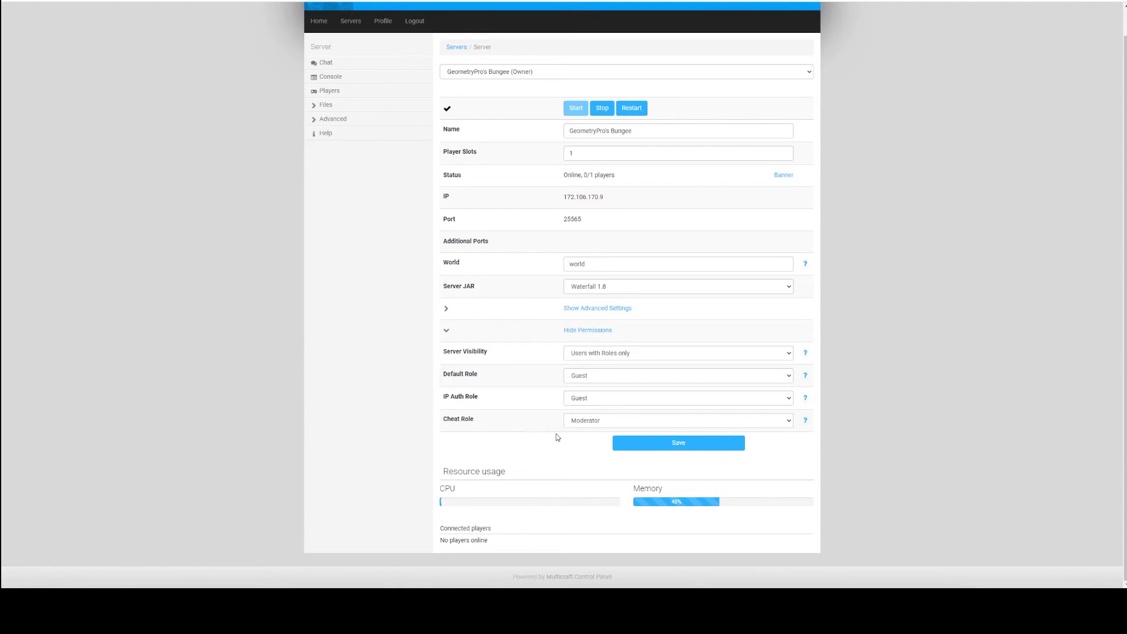
{"action": "left_click", "coordinate": [590, 331]}
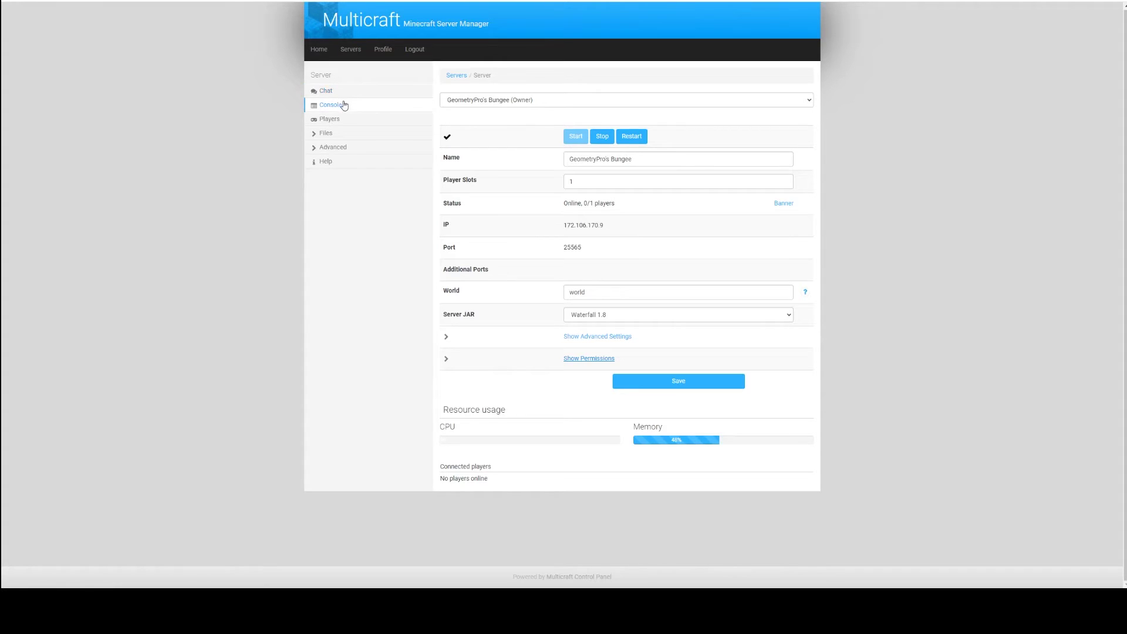
- Start a new scheduled task for the server
{"action": "left_click", "coordinate": [326, 133]}
{"action": "left_click", "coordinate": [334, 232]}
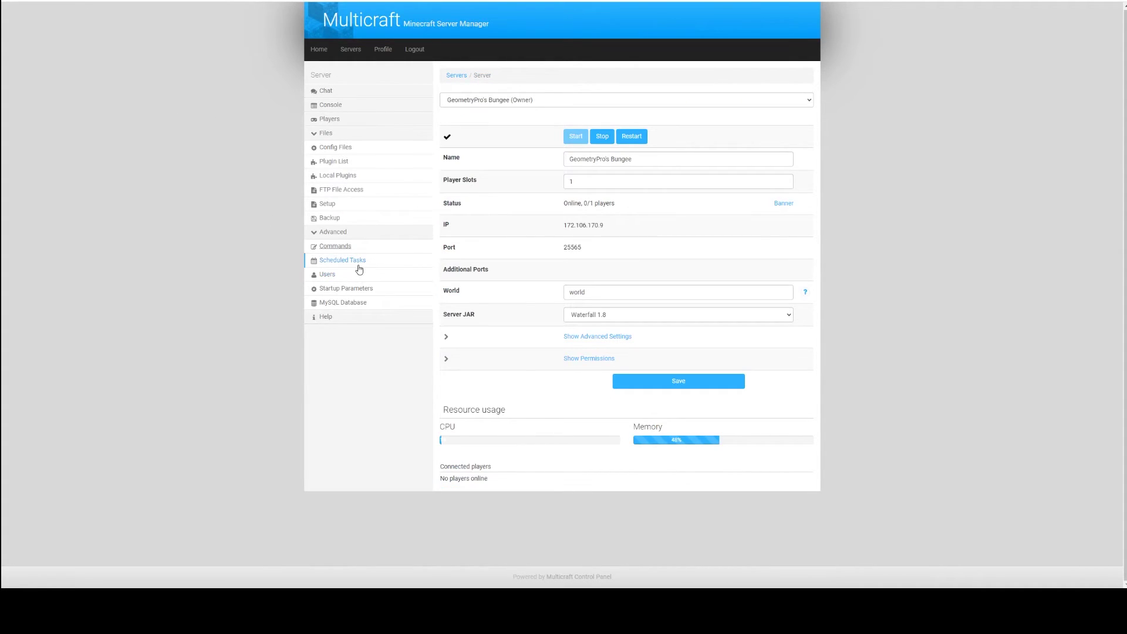
{"action": "left_click", "coordinate": [359, 264]}
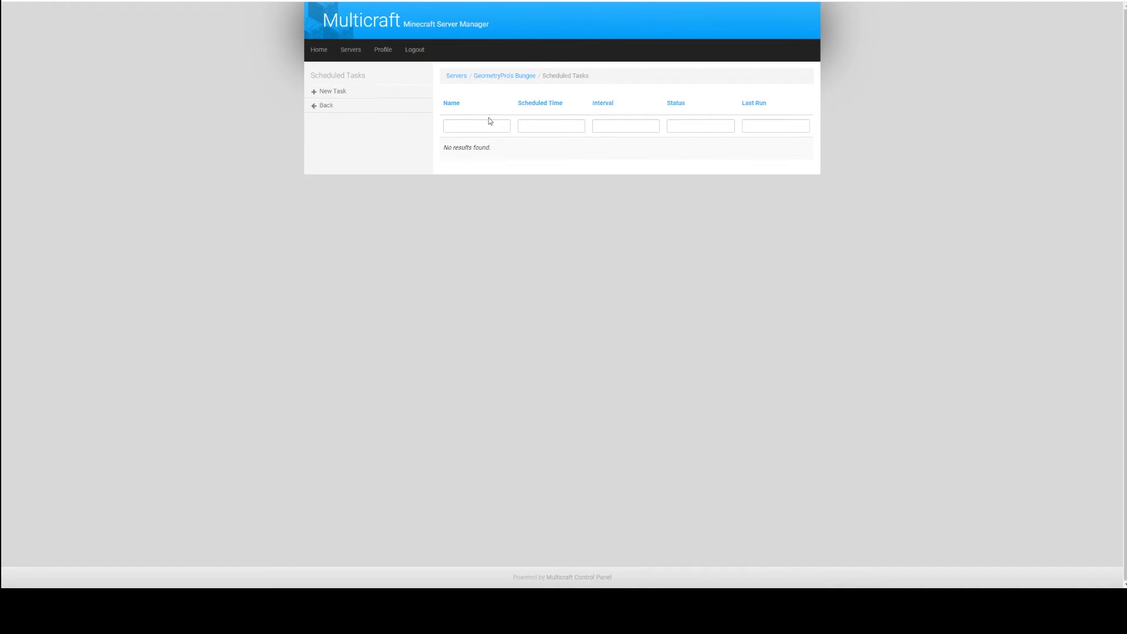
{"action": "left_click", "coordinate": [397, 91]}
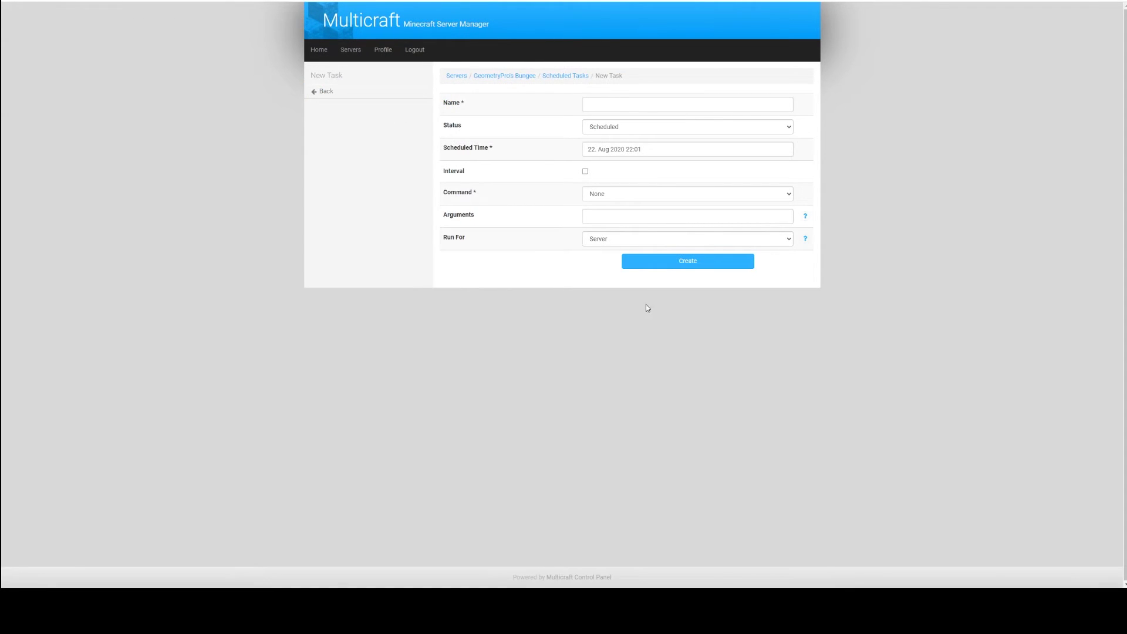
- Set the new task's command to Admin Say and its name to Store
{"action": "left_click", "coordinate": [599, 196]}
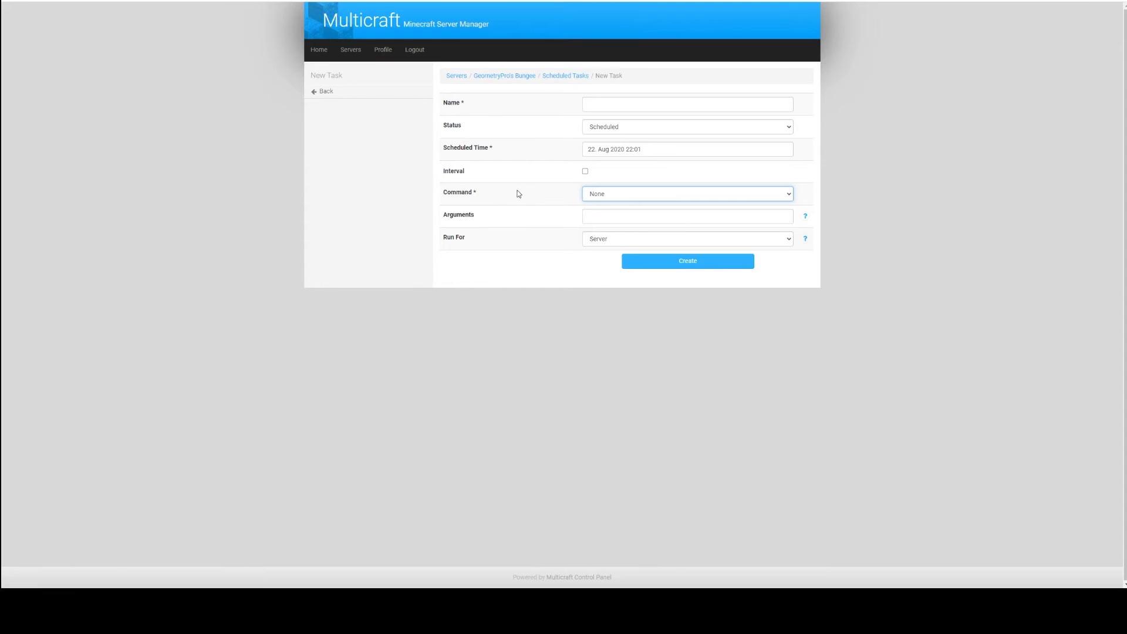
{"action": "key", "text": "Down"}
{"action": "left_click", "coordinate": [614, 111]}
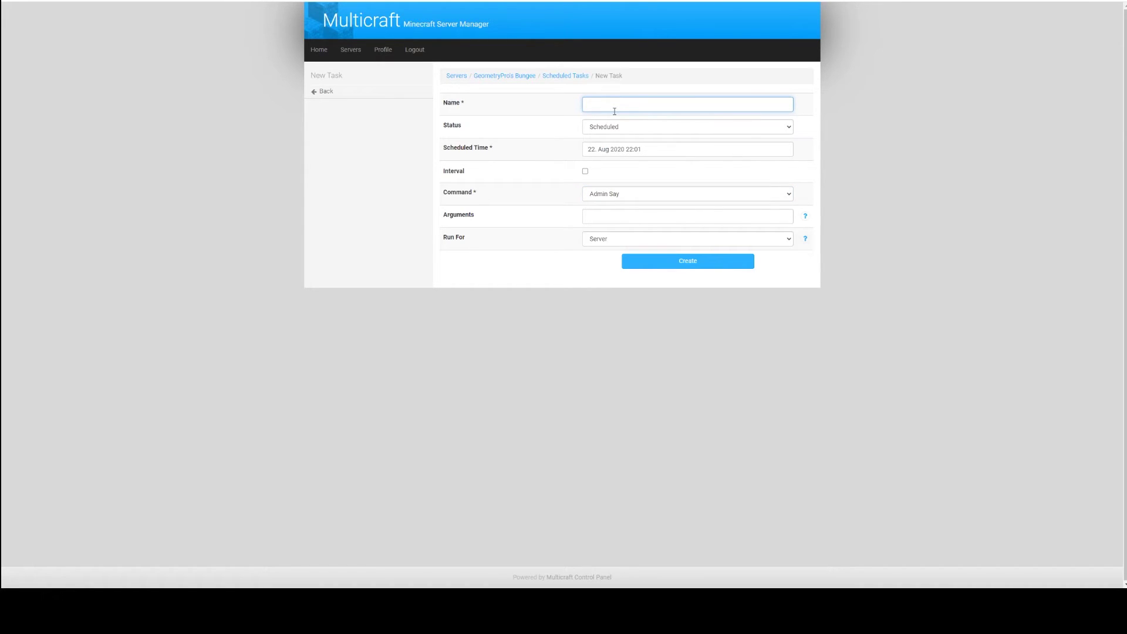
{"action": "type", "text": "Store"}
- Enable a repeat interval of 2 minutes for the Store task
{"action": "left_click", "coordinate": [586, 172]}
{"action": "left_click", "coordinate": [606, 184]}
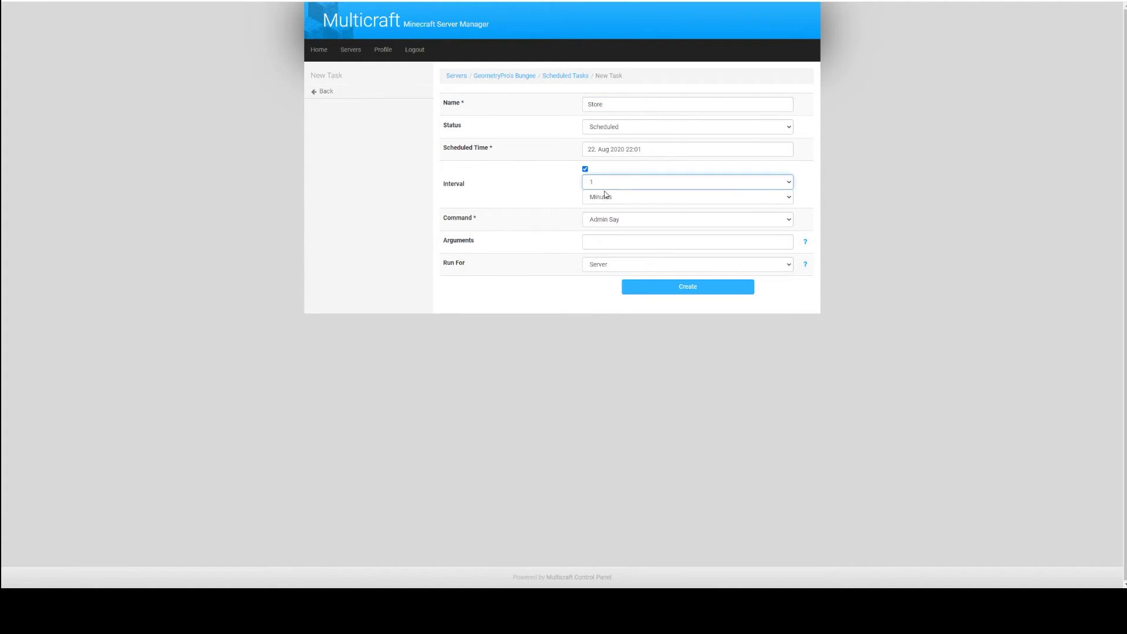
{"action": "left_click", "coordinate": [607, 203]}
{"action": "left_click", "coordinate": [562, 167]}
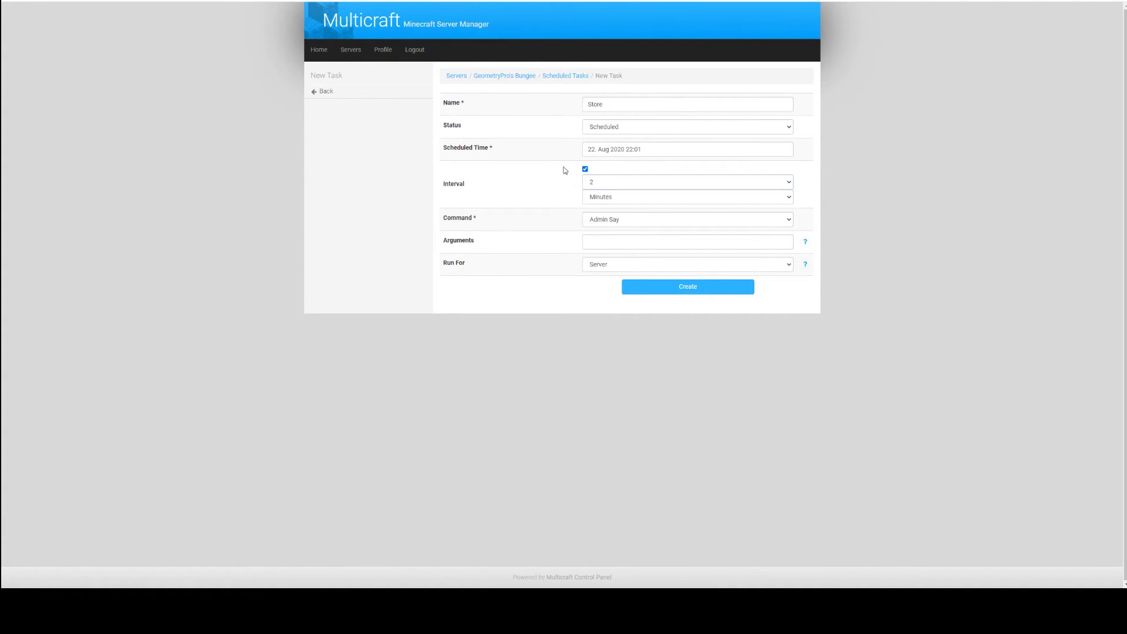
- Try "bc store.geometrycraft.host" as the task arguments, clear the text and leave the form without creating the task
{"action": "left_click", "coordinate": [620, 245]}
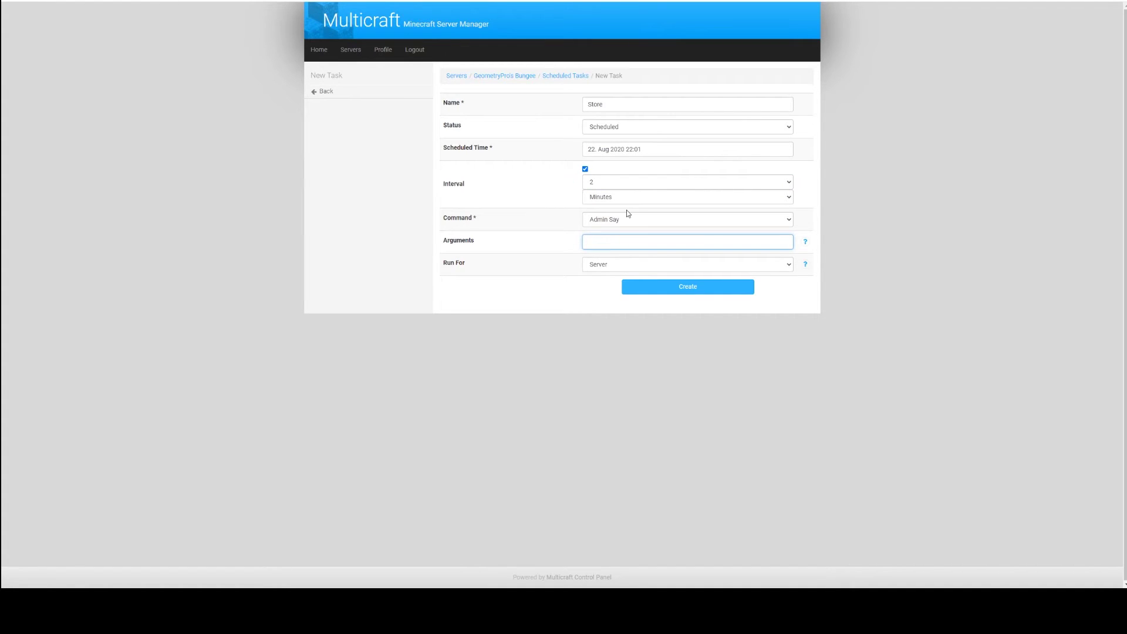
{"action": "type", "text": "bc"}
{"action": "type", "text": "store.geometrycraft.host"}
{"action": "key", "text": "ctrl+a"}
{"action": "key", "text": "BackSpace"}
{"action": "left_click", "coordinate": [456, 295]}
{"action": "left_click", "coordinate": [348, 96]}
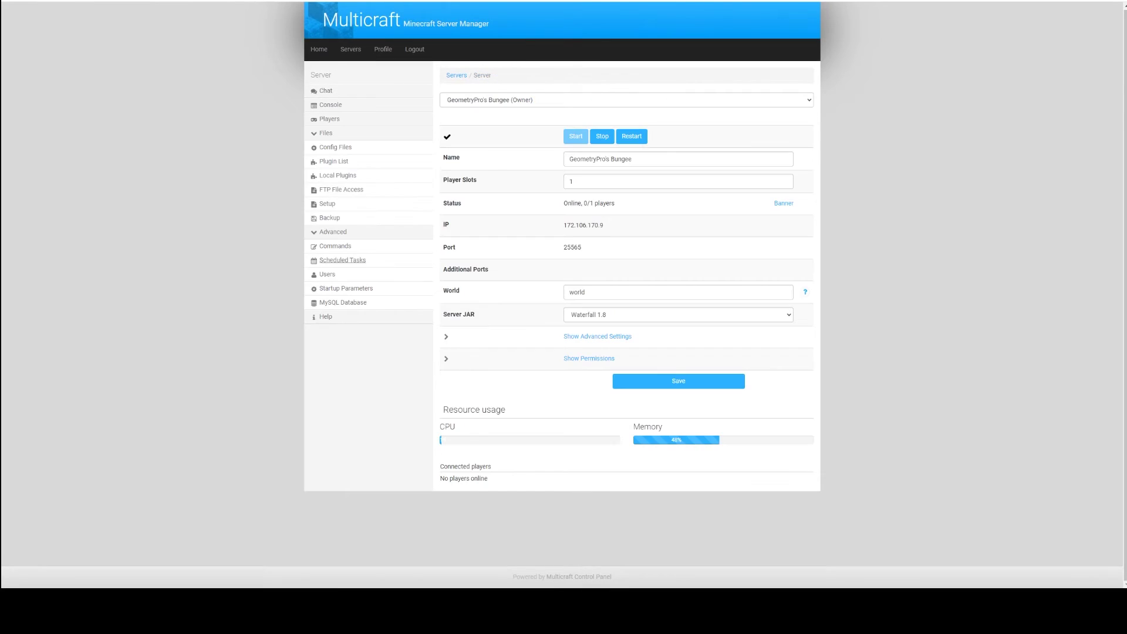
- View the server's commands page and return to the main server page with its submenus collapsed
{"action": "left_click", "coordinate": [347, 247]}
{"action": "left_click", "coordinate": [18, 1]}
{"action": "left_click", "coordinate": [324, 133]}
{"action": "left_click", "coordinate": [334, 147]}
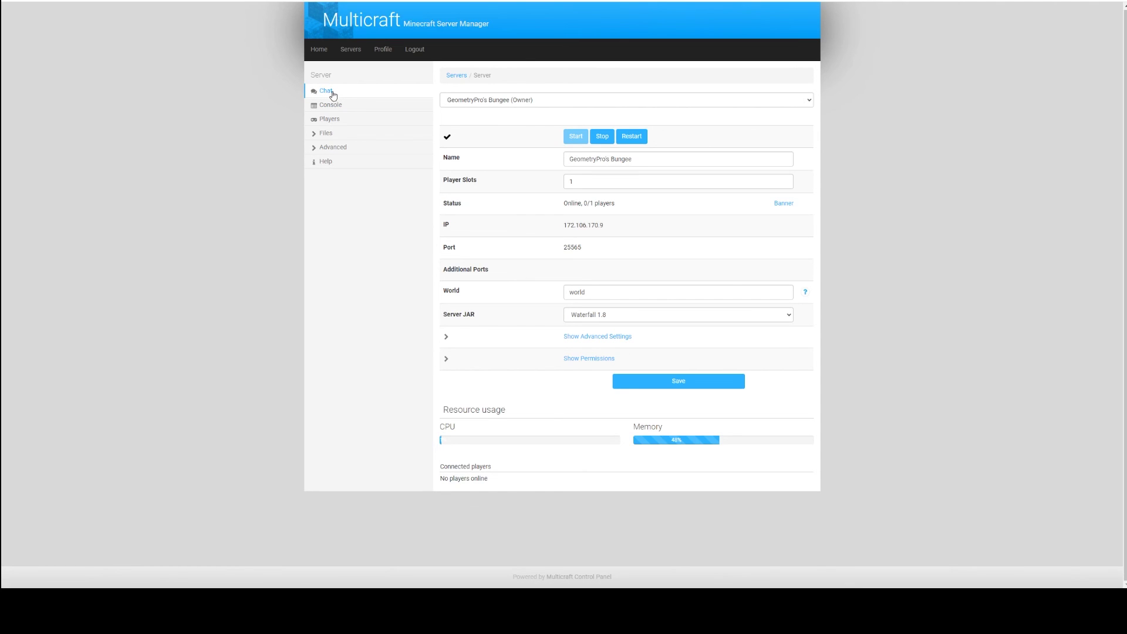
{"action": "left_click", "coordinate": [343, 135]}
{"action": "left_click", "coordinate": [346, 233]}
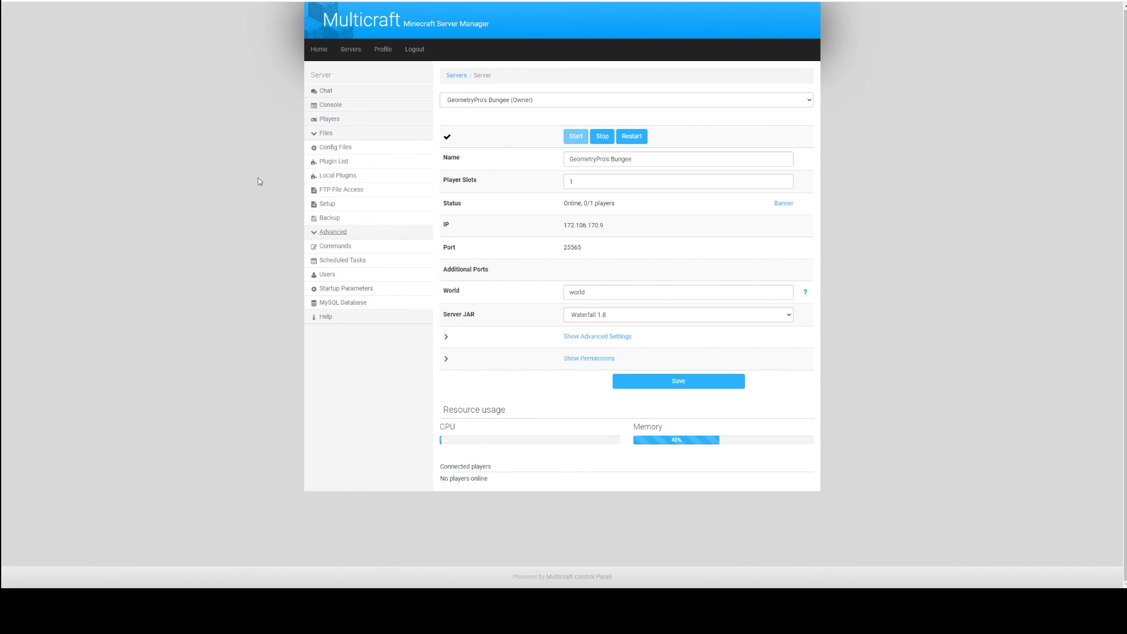
{"action": "left_click", "coordinate": [329, 235]}
{"action": "left_click", "coordinate": [325, 133]}
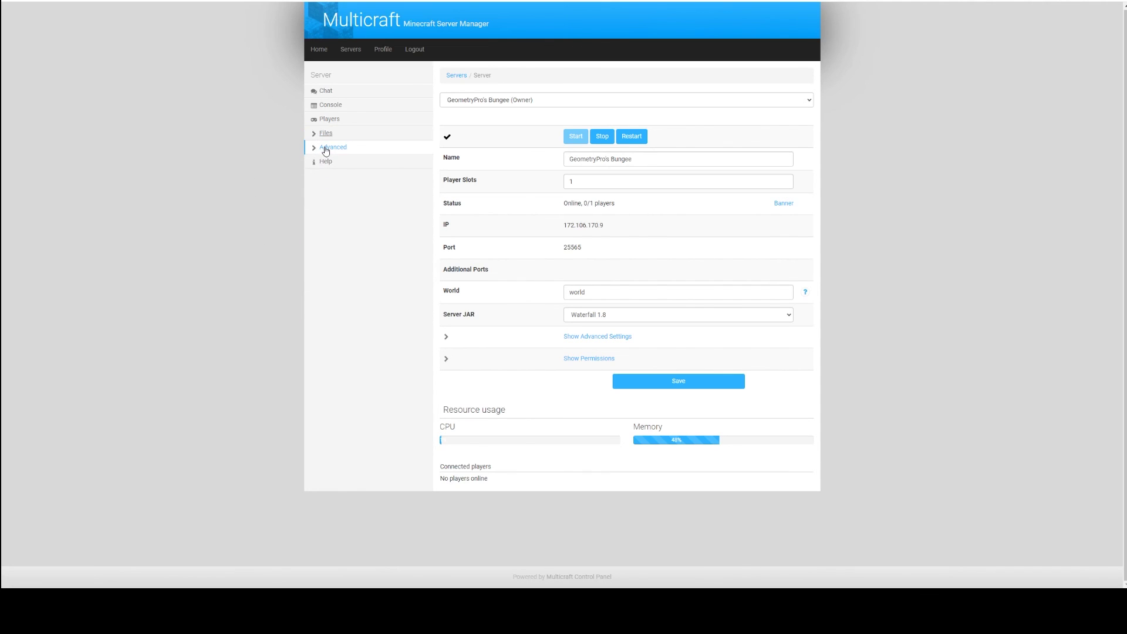